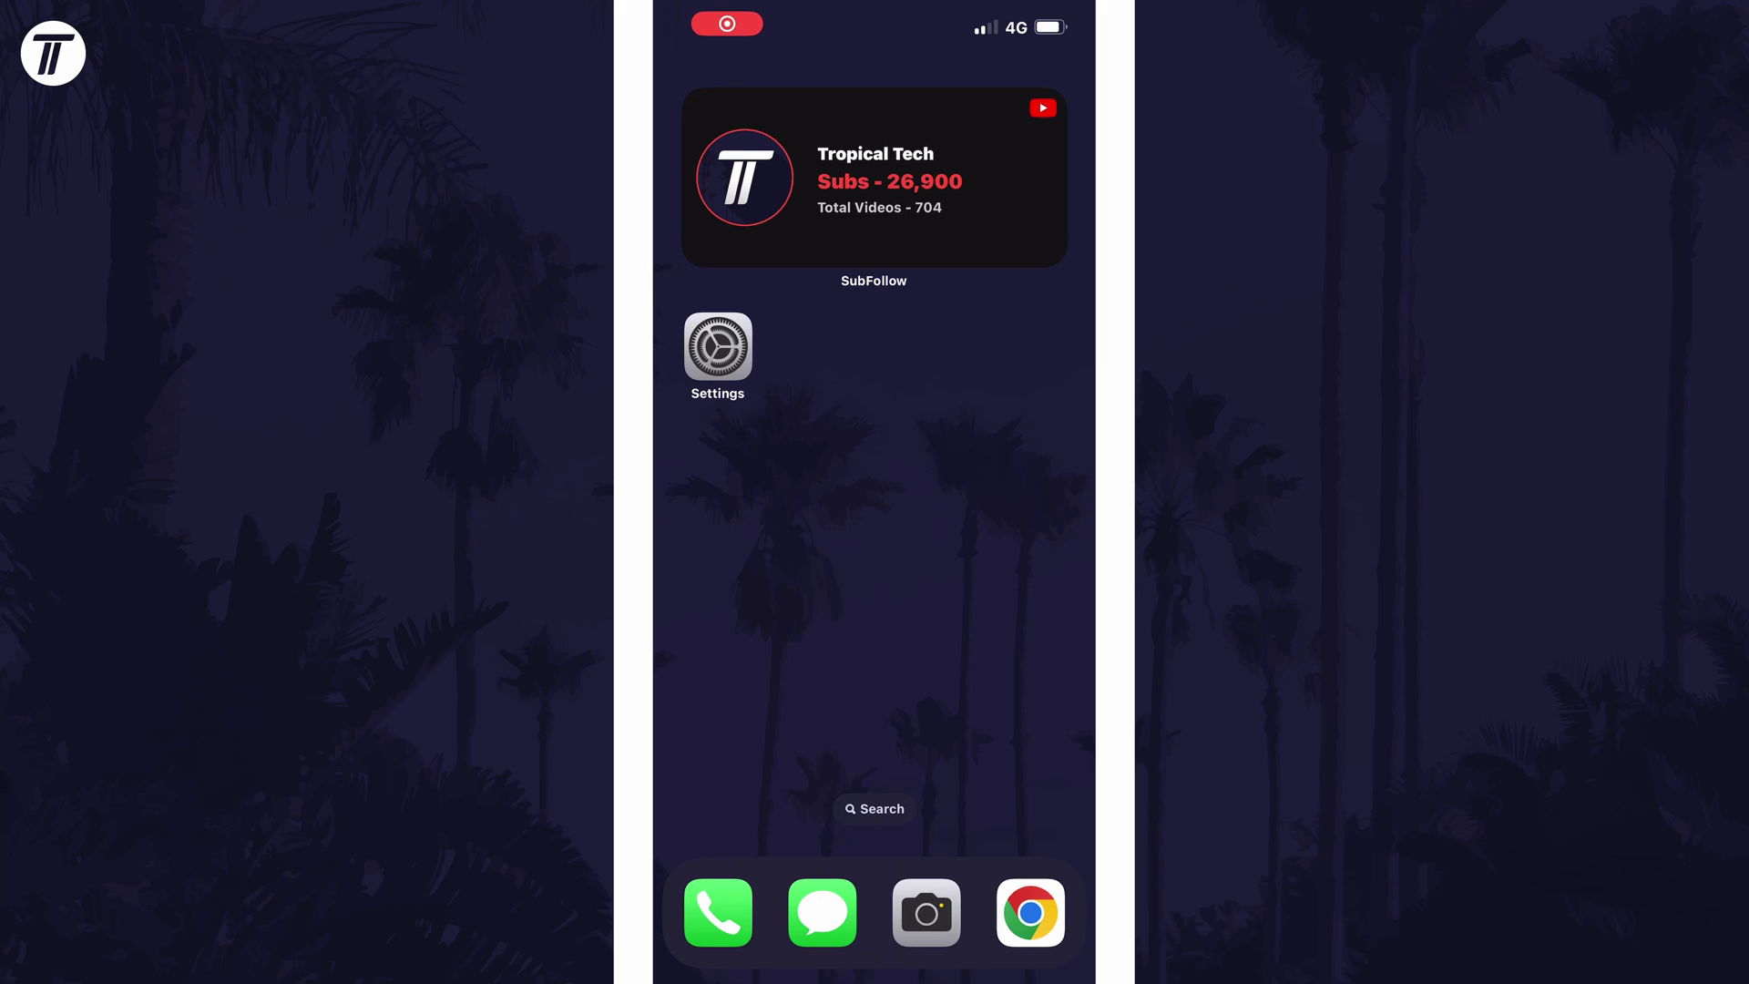
Set Newly Downloaded Apps to App Library Only on the Home Screen settings page.
click(717, 348)
scroll(875, 546, down, 5)
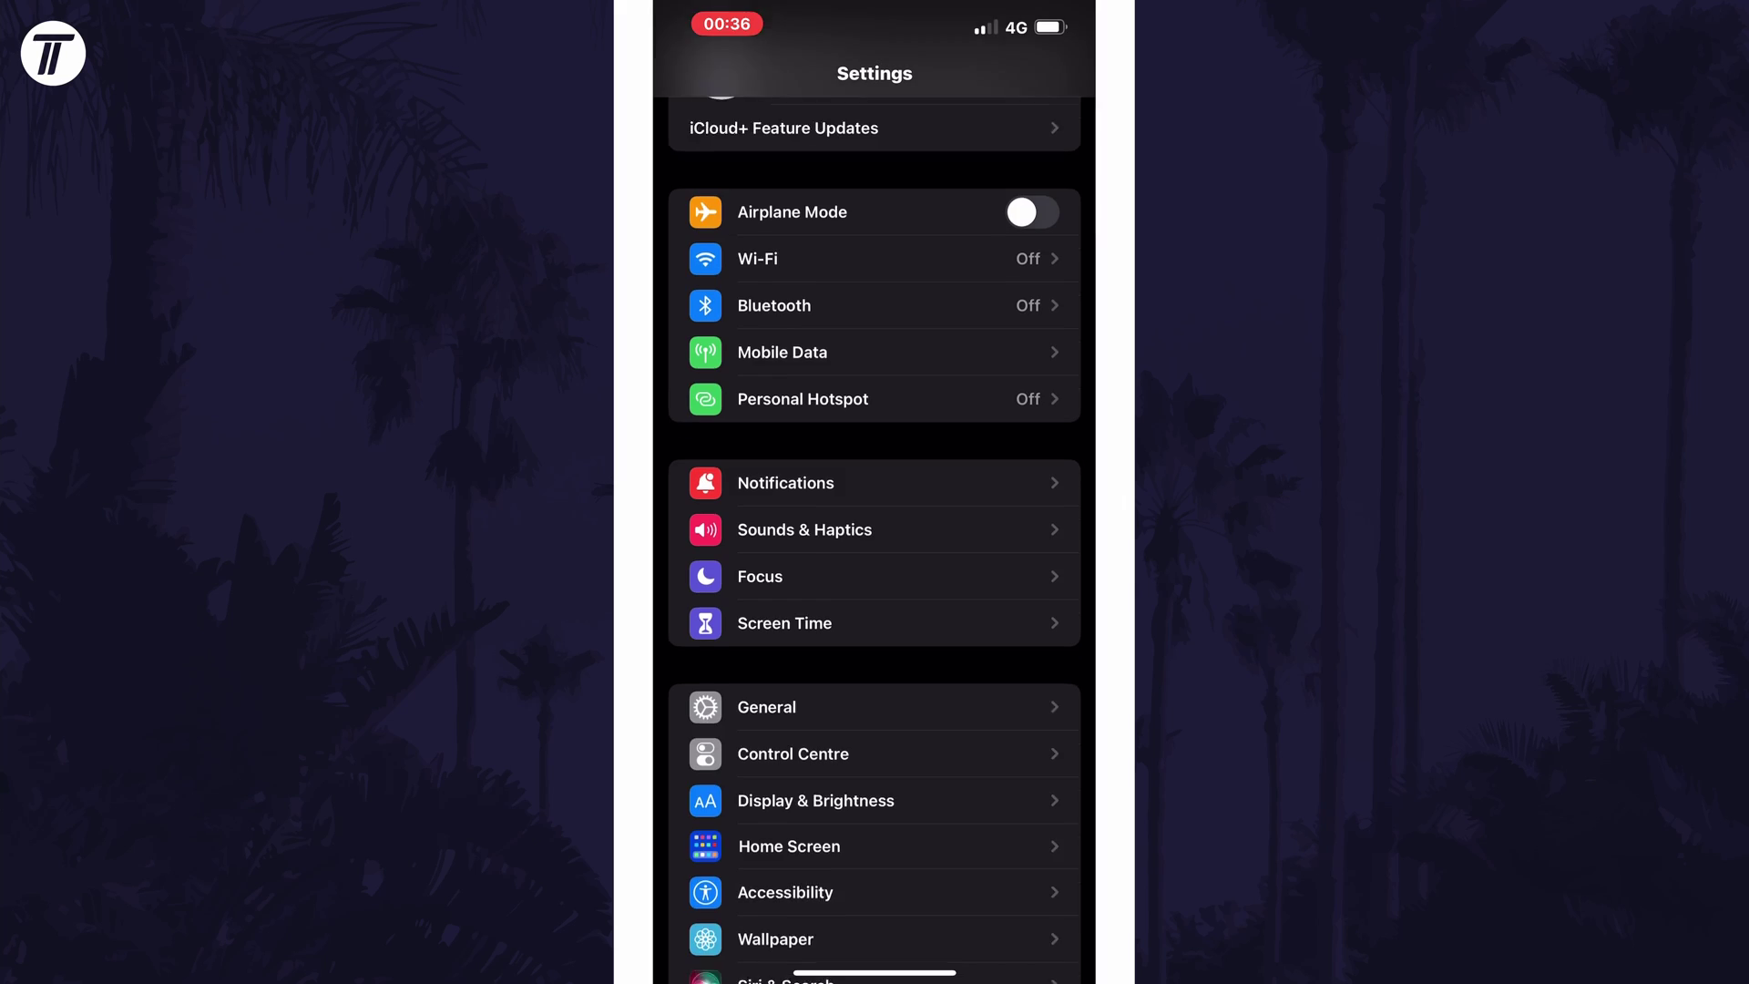
click(874, 509)
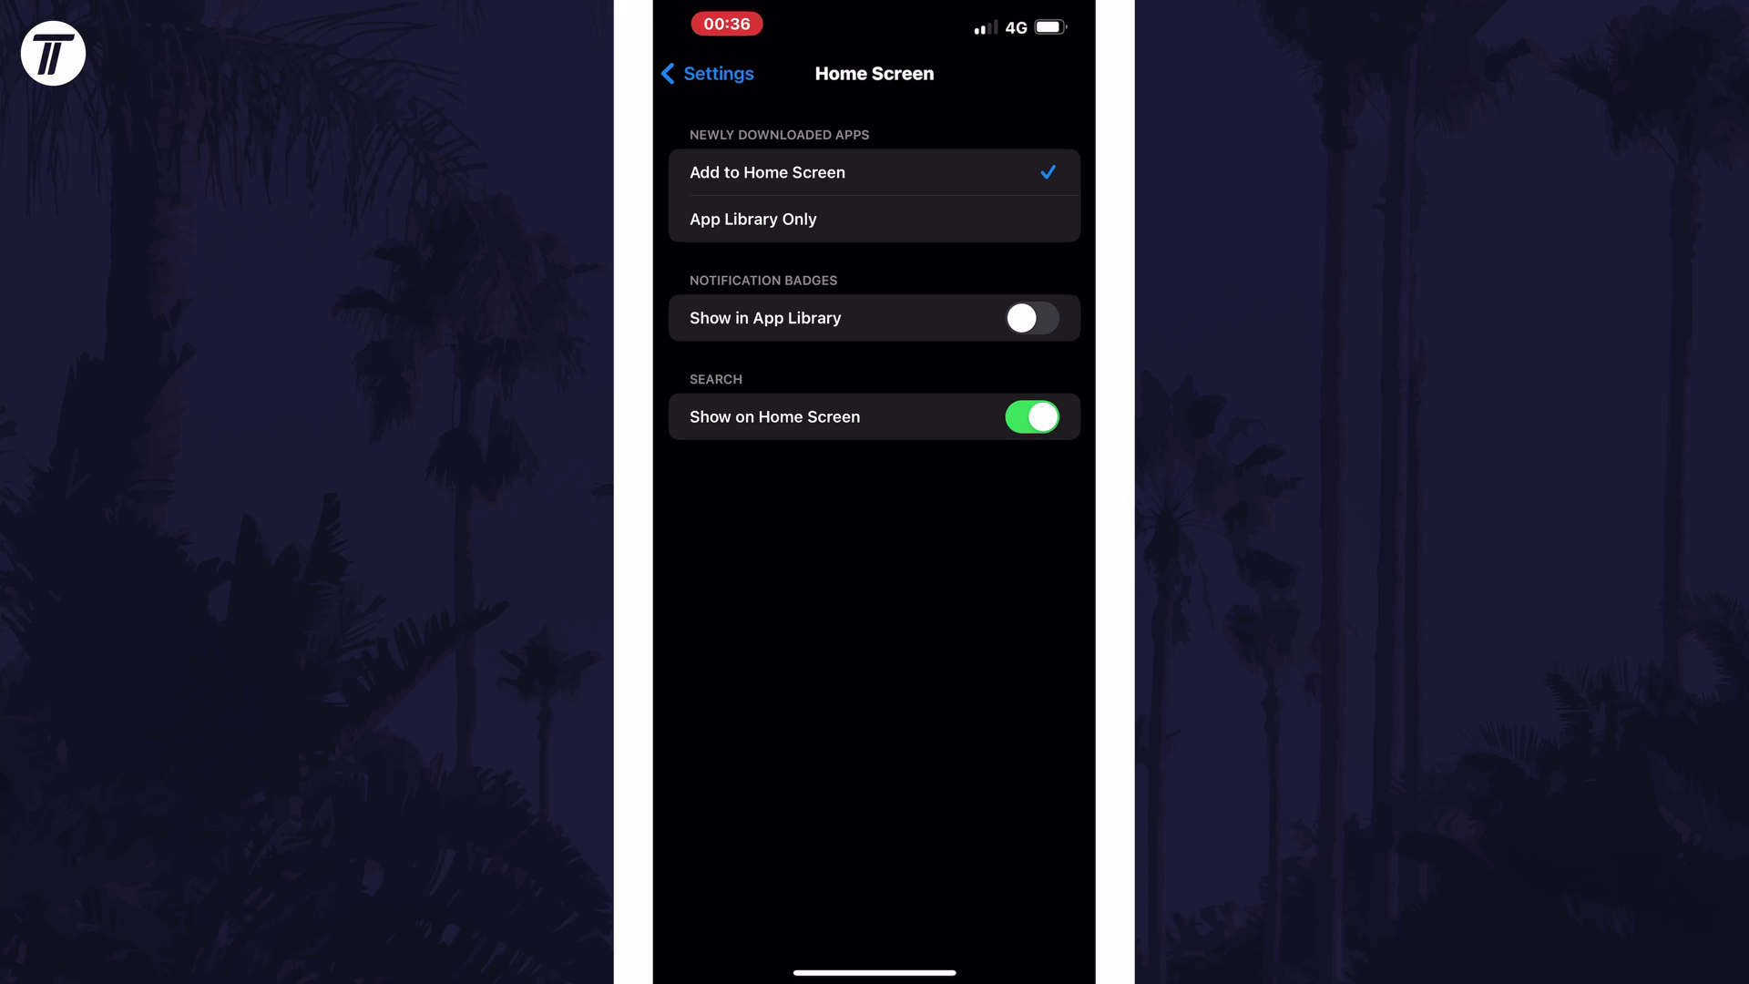
click(874, 219)
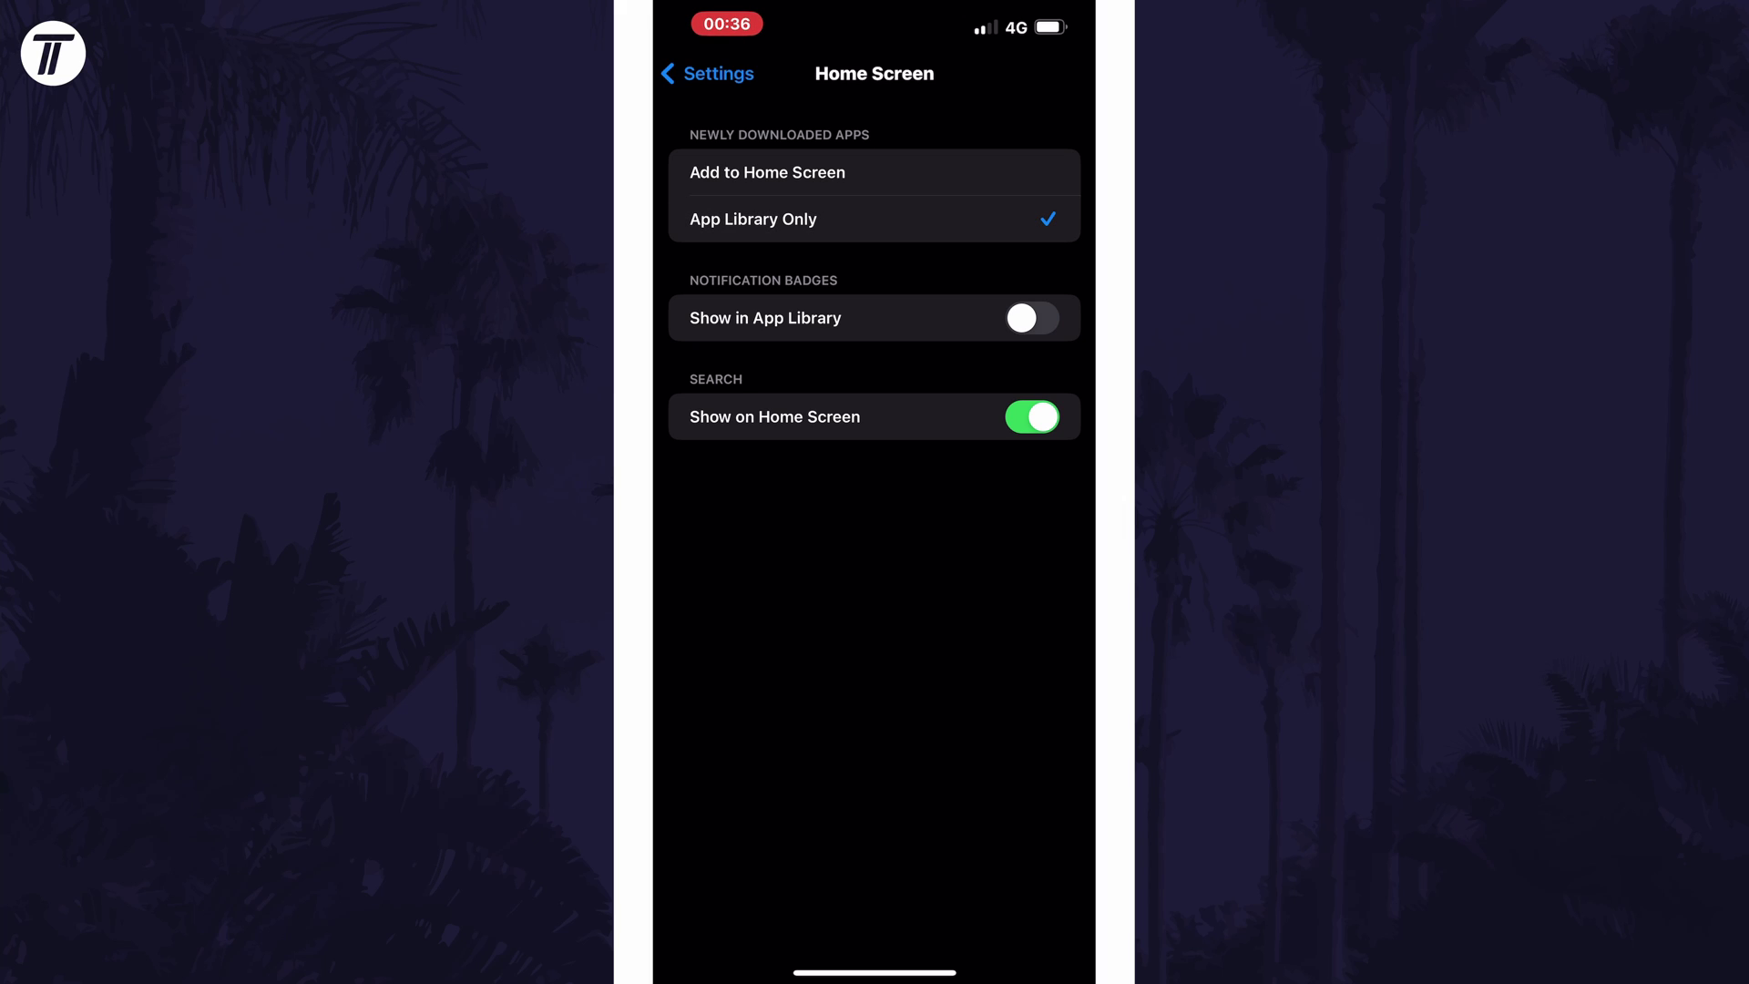